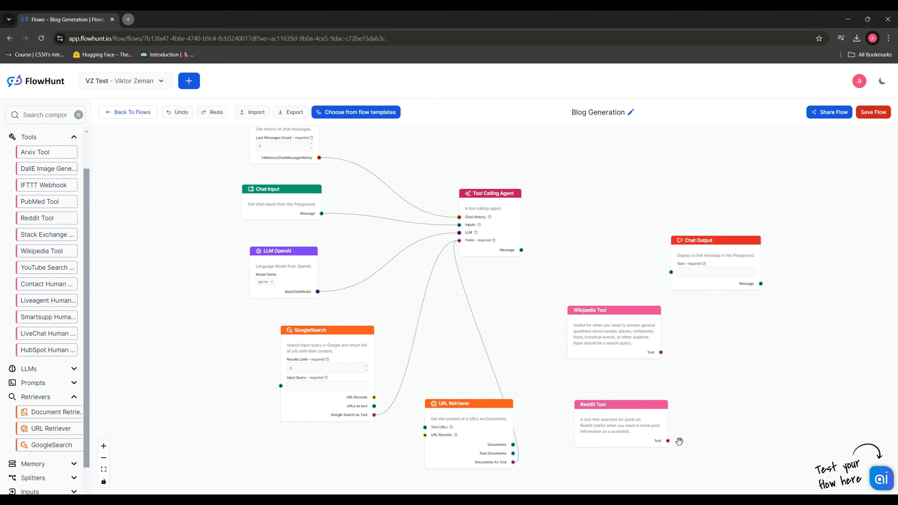
Connect the Reddit Tool and Wikipedia Tool to the Tool Calling Agent's Tools input, and the agent's Message output to Chat Output
{"action": "left_click_drag", "start_coordinate": [668, 441], "coordinate": [459, 240]}
{"action": "left_click_drag", "start_coordinate": [661, 352], "coordinate": [460, 241]}
{"action": "left_click_drag", "start_coordinate": [521, 250], "coordinate": [671, 272]}
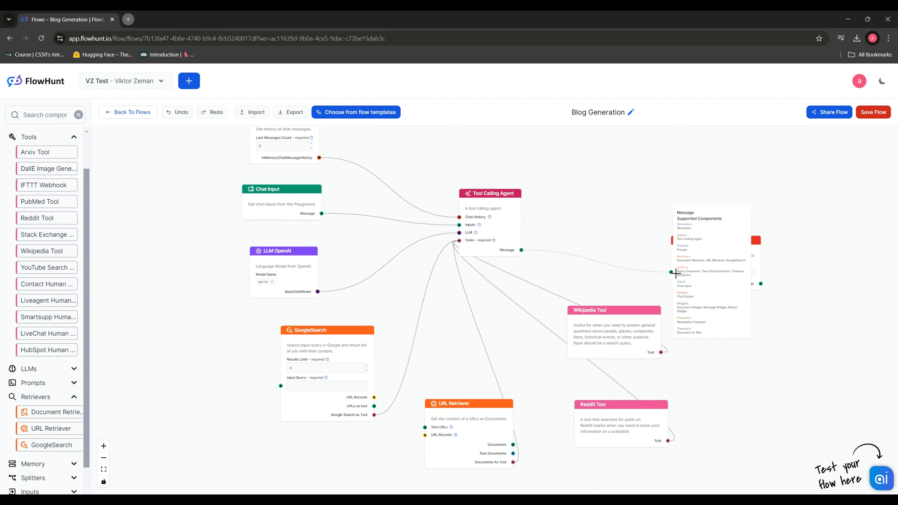
{"action": "left_click", "coordinate": [505, 219]}
{"action": "left_click", "coordinate": [787, 196]}
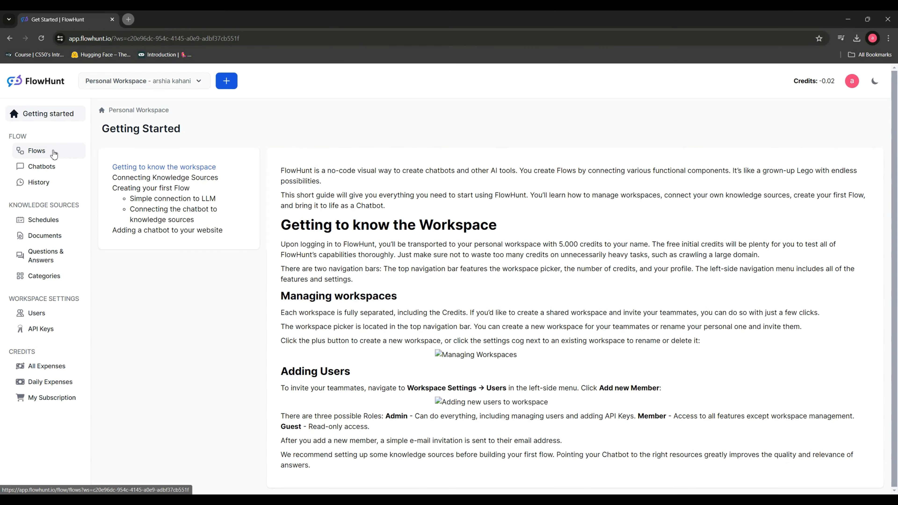
Create a new flow named "e shop chatbot" in the personal workspace
{"action": "left_click", "coordinate": [53, 154]}
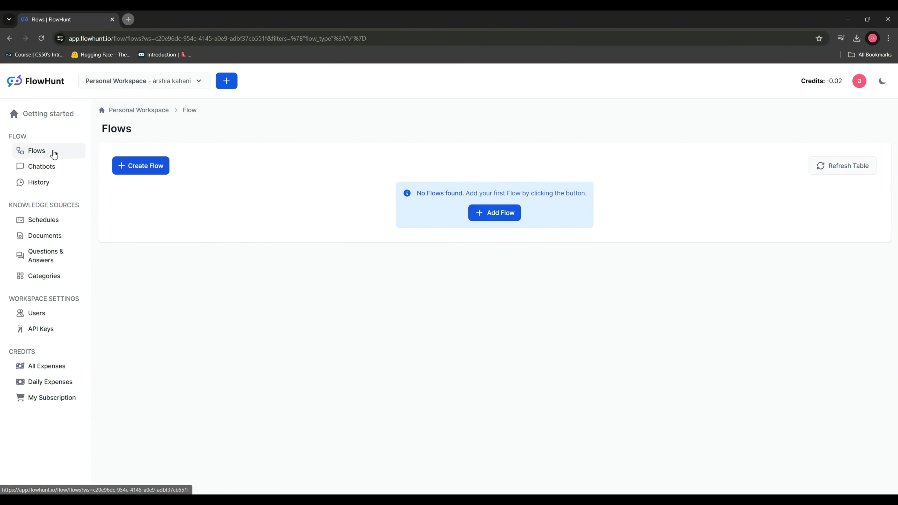
{"action": "left_click", "coordinate": [148, 173]}
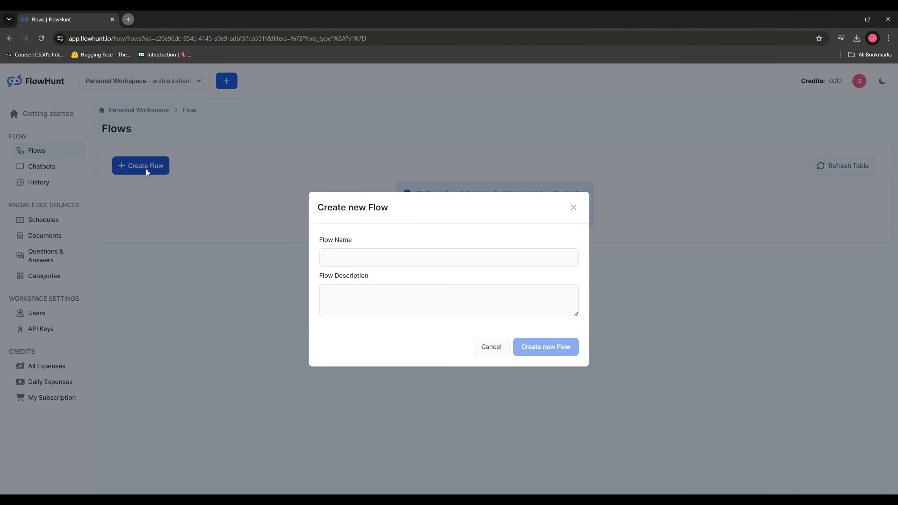
{"action": "left_click", "coordinate": [376, 257]}
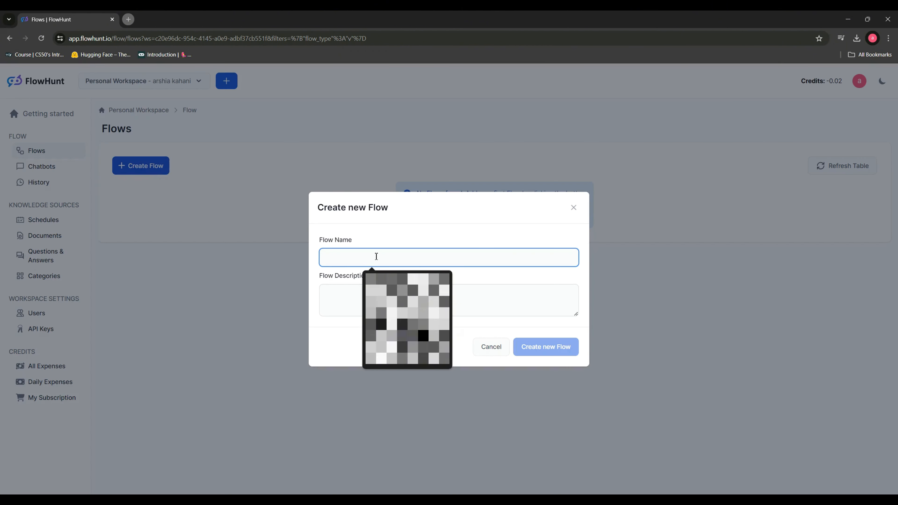
{"action": "type", "text": "e"}
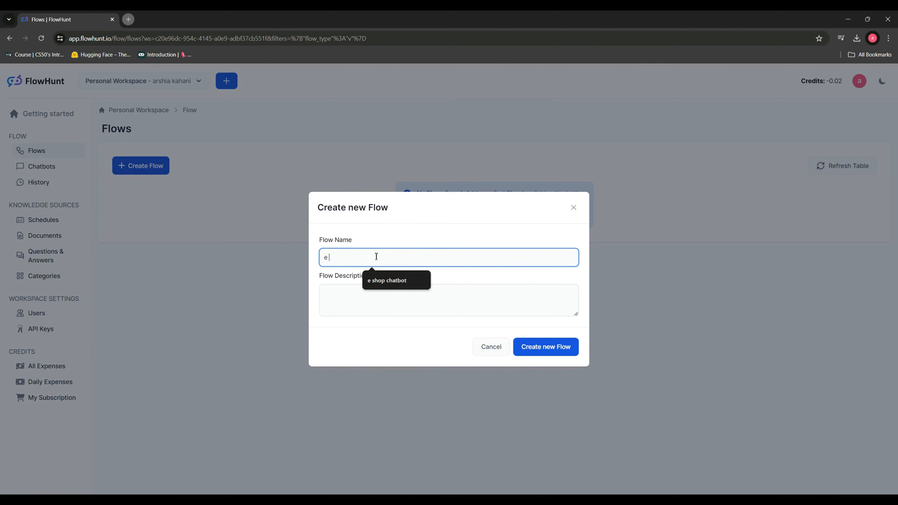
{"action": "left_click", "coordinate": [369, 279]}
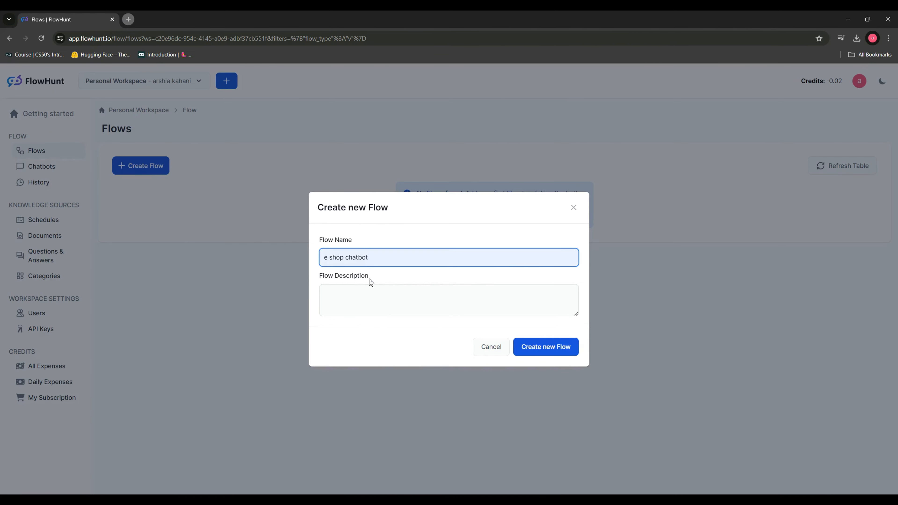
{"action": "left_click", "coordinate": [560, 350]}
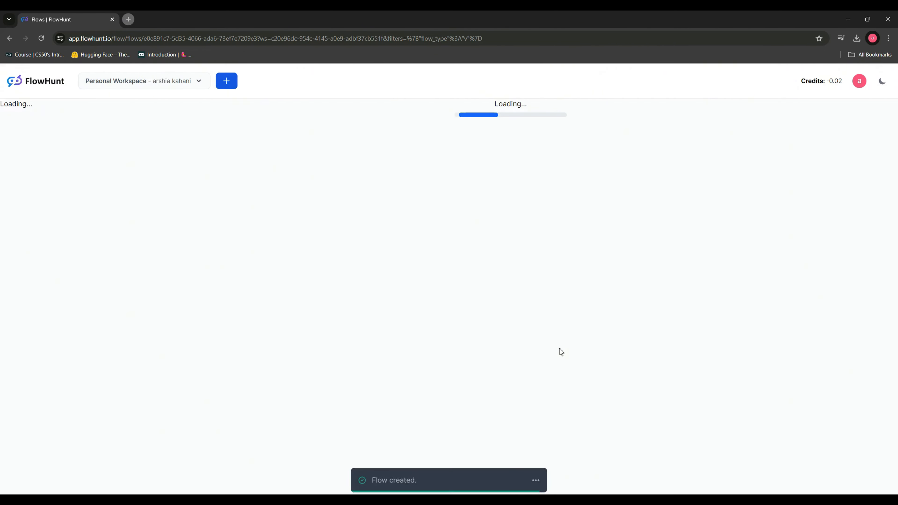
Look through the available flow templates and dismiss the selection without applying one, keeping a blank canvas
{"action": "scroll", "coordinate": [598, 212], "scroll_direction": "down", "scroll_amount": 2}
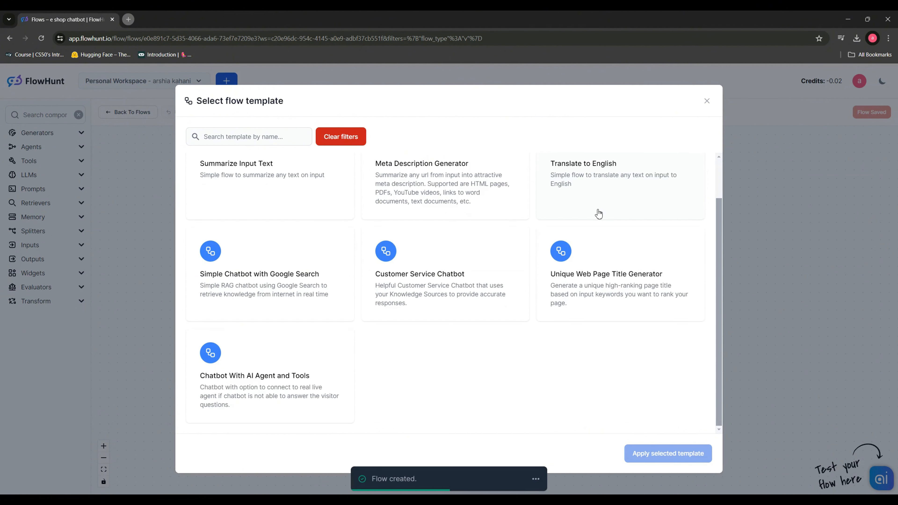
{"action": "scroll", "coordinate": [601, 213], "scroll_direction": "up", "scroll_amount": 2}
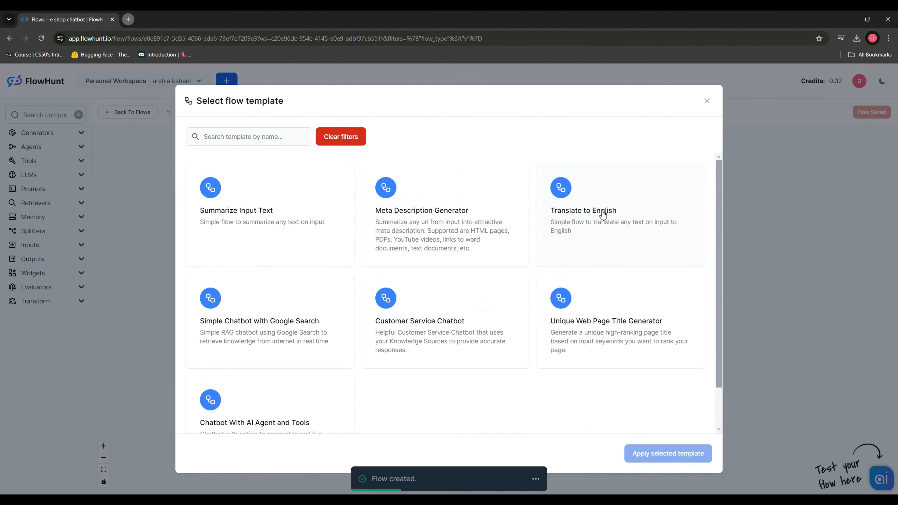
{"action": "left_click", "coordinate": [707, 100]}
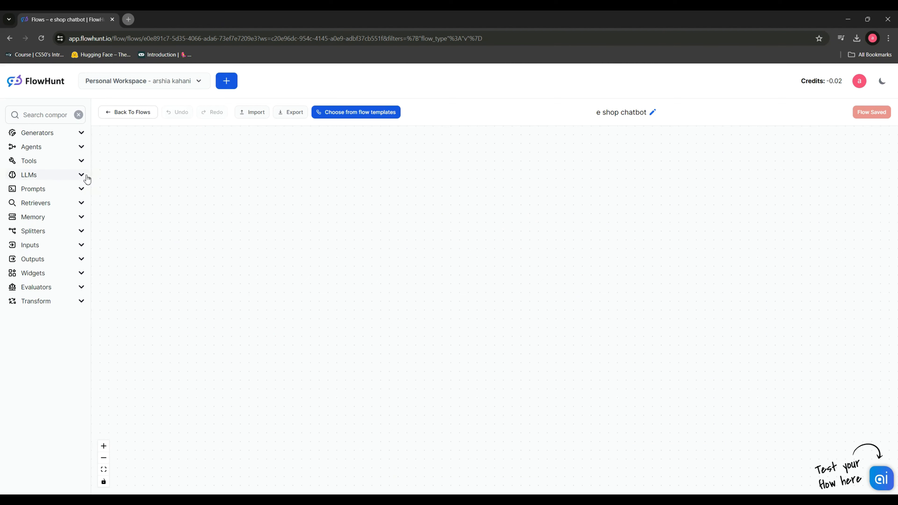
Add a Chat Input component to the empty canvas and a Chat Output component well apart from it
{"action": "left_click", "coordinate": [66, 246]}
{"action": "left_click_drag", "start_coordinate": [51, 260], "coordinate": [211, 236]}
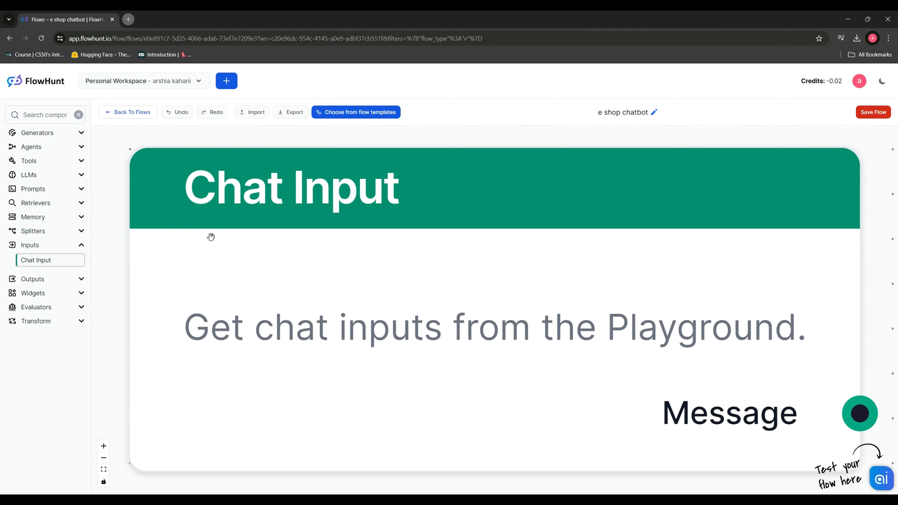
{"action": "left_click_drag", "start_coordinate": [612, 327], "coordinate": [511, 307]}
{"action": "scroll", "coordinate": [511, 306], "scroll_direction": "down", "scroll_amount": 3}
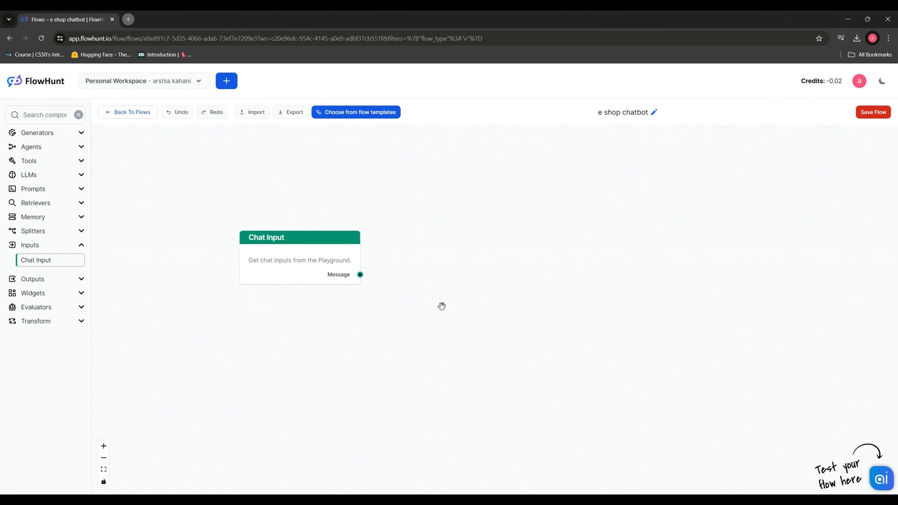
{"action": "left_click", "coordinate": [60, 280]}
{"action": "left_click_drag", "start_coordinate": [55, 292], "coordinate": [734, 241]}
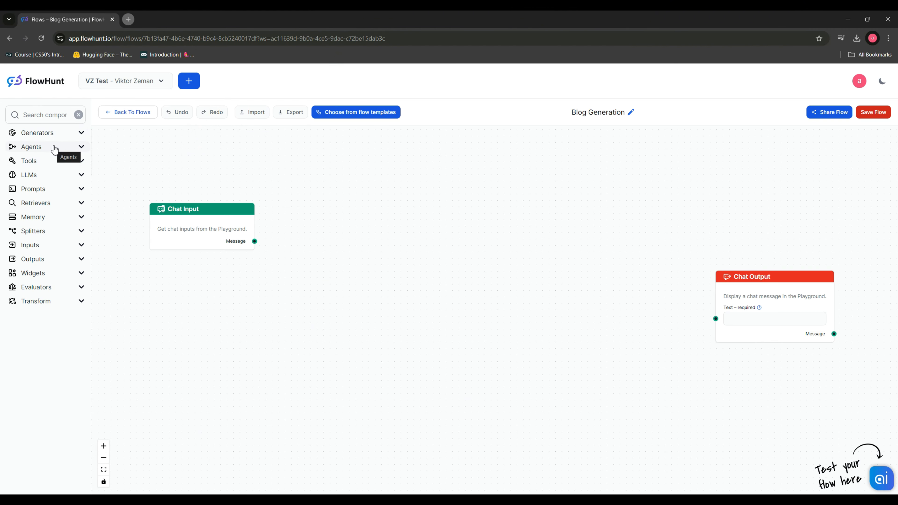
Add a Tool Calling Agent component between the Chat Input and Chat Output components
{"action": "left_click", "coordinate": [54, 147]}
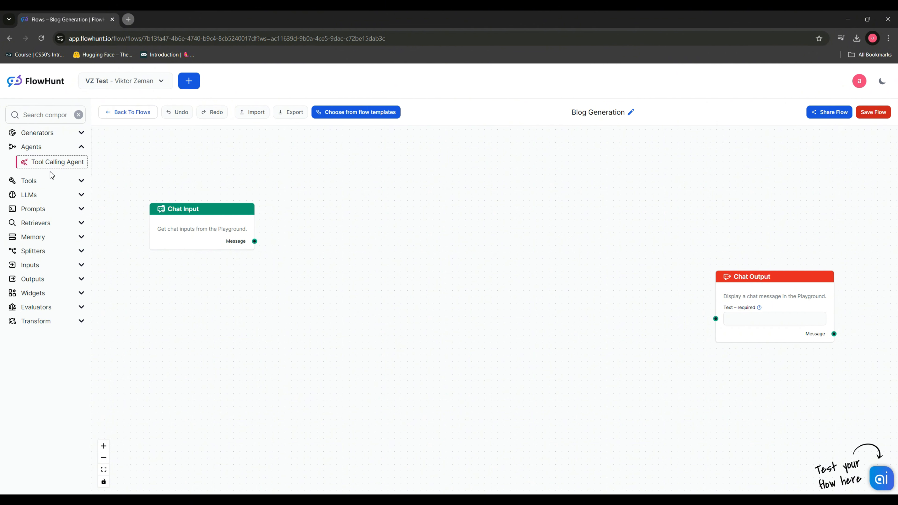
{"action": "left_click_drag", "start_coordinate": [58, 161], "coordinate": [469, 216]}
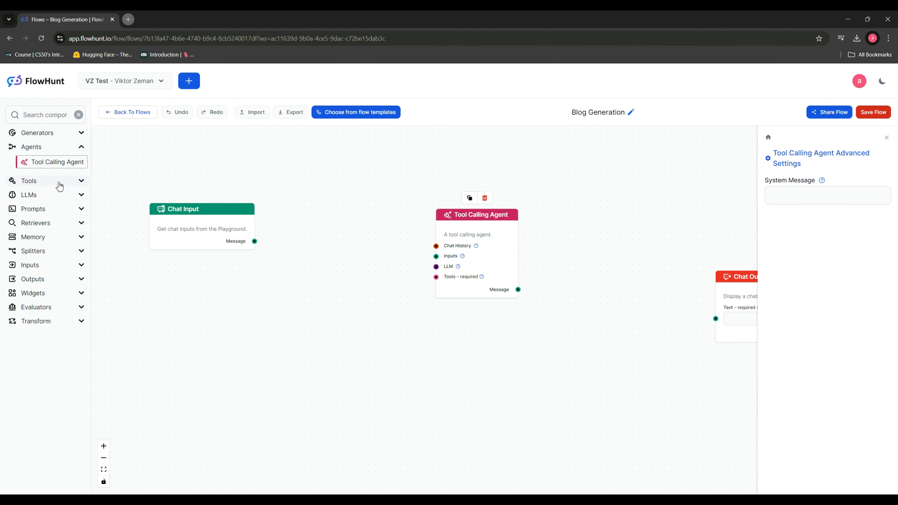
{"action": "left_click", "coordinate": [59, 185]}
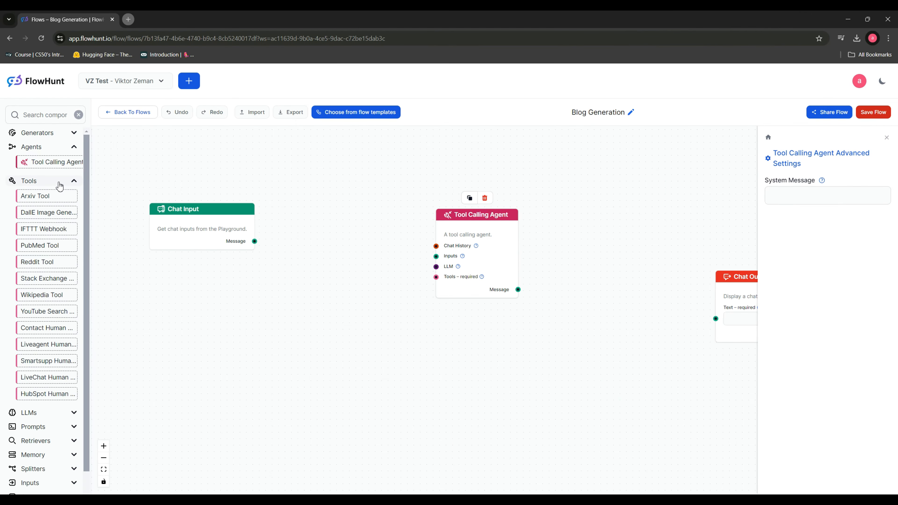
{"action": "left_click", "coordinate": [59, 182]}
Add a Chat History component above Chat Input and connect it to the Tool Calling Agent's Chat History input
{"action": "left_click", "coordinate": [60, 195]}
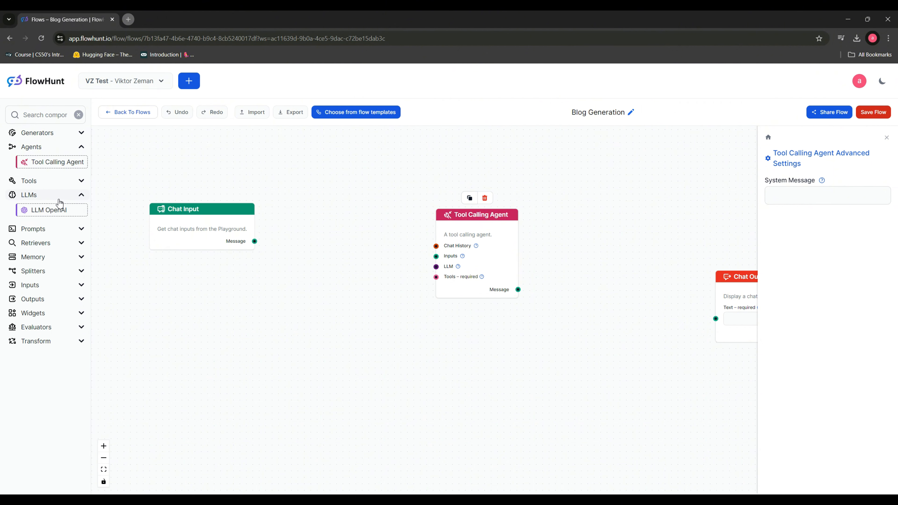
{"action": "left_click", "coordinate": [39, 257]}
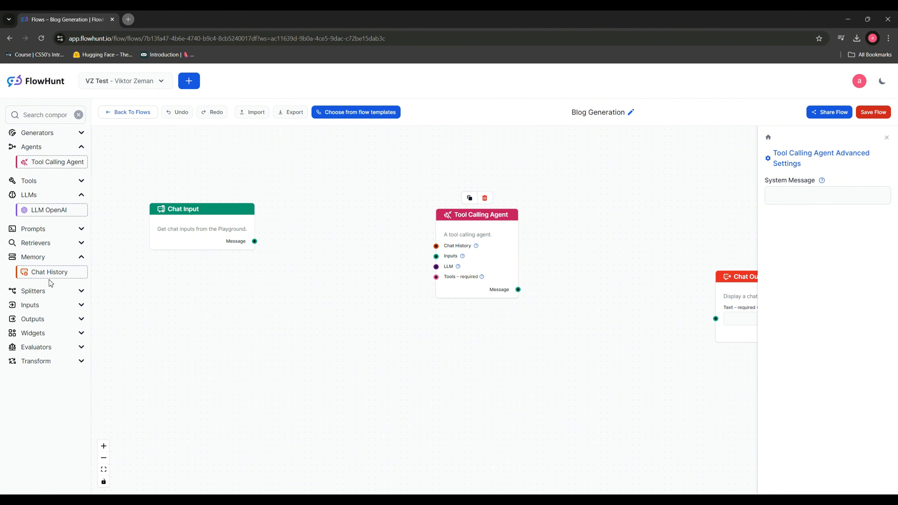
{"action": "left_click_drag", "start_coordinate": [56, 273], "coordinate": [190, 144]}
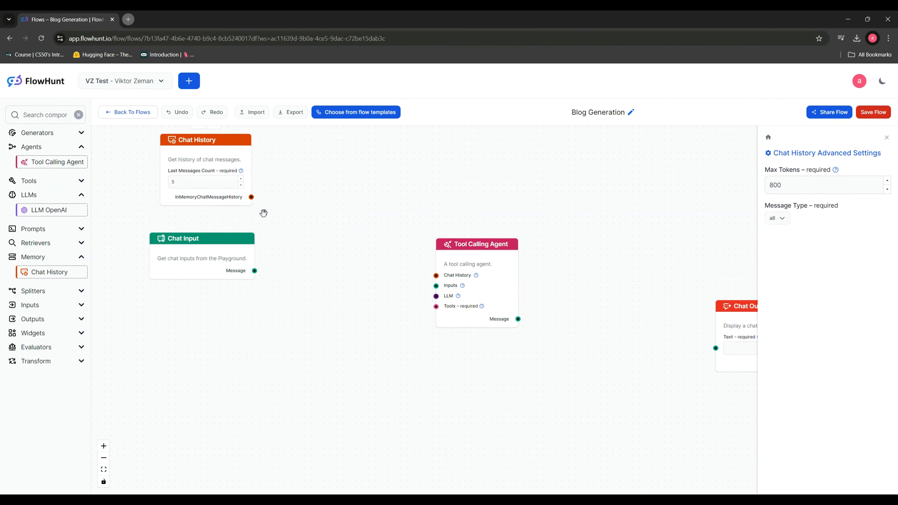
{"action": "left_click_drag", "start_coordinate": [252, 197], "coordinate": [436, 275]}
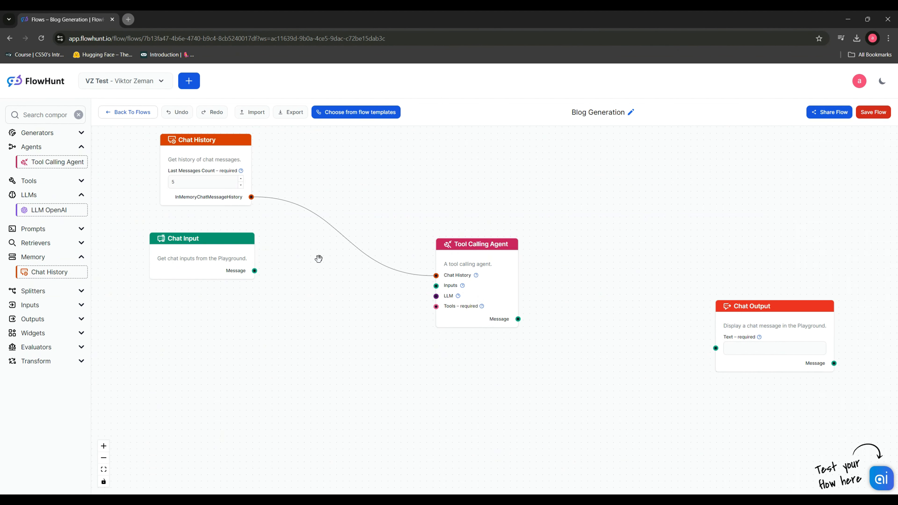
Add an LLM OpenAI component below Chat Input, connect it to the agent's LLM input, and use the gpt-4o model
{"action": "left_click_drag", "start_coordinate": [59, 210], "coordinate": [171, 320]}
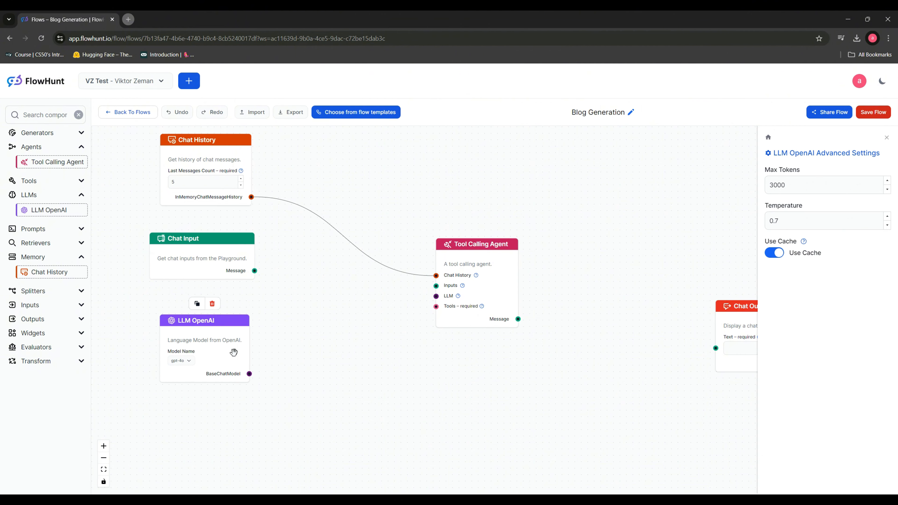
{"action": "left_click_drag", "start_coordinate": [249, 373], "coordinate": [436, 295]}
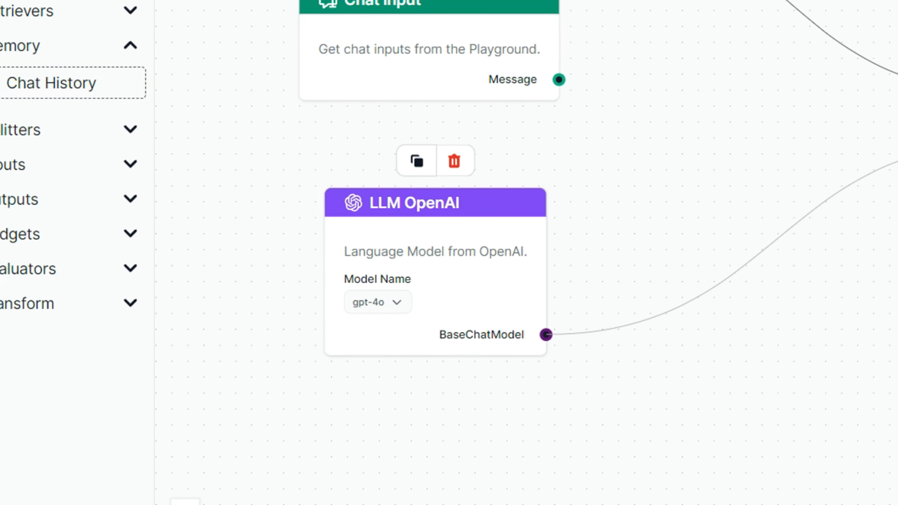
{"action": "left_click", "coordinate": [400, 311]}
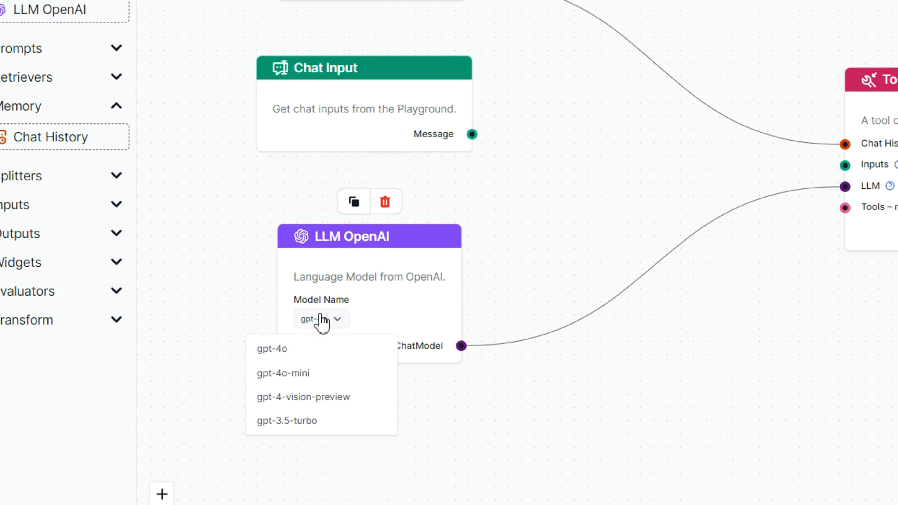
{"action": "left_click", "coordinate": [378, 305]}
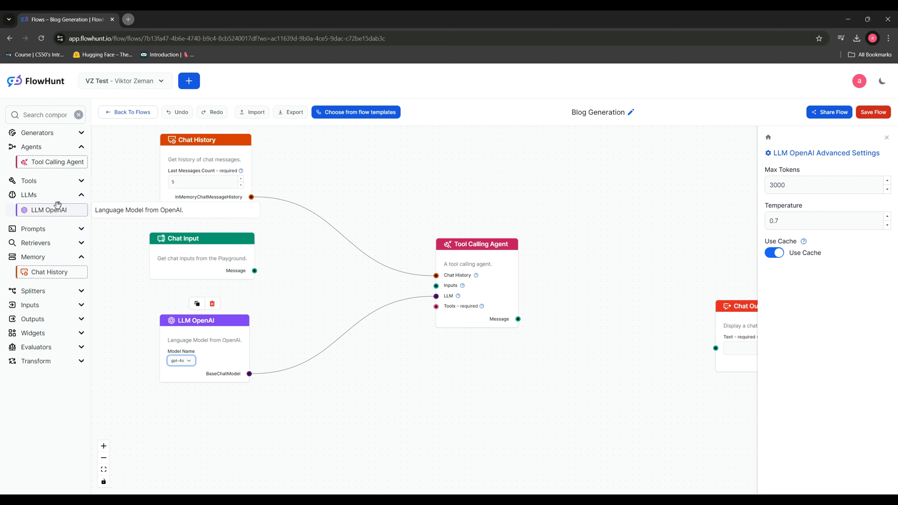
Add the GoogleSearch and URL Retriever components to the canvas below the existing components
{"action": "left_click", "coordinate": [60, 195]}
{"action": "left_click", "coordinate": [61, 236]}
{"action": "left_click", "coordinate": [71, 182]}
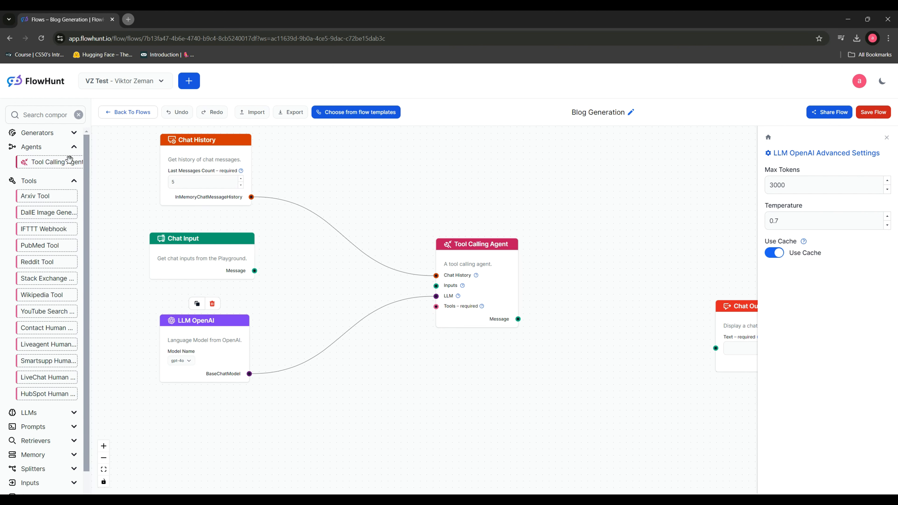
{"action": "left_click_drag", "start_coordinate": [314, 254], "coordinate": [373, 258]}
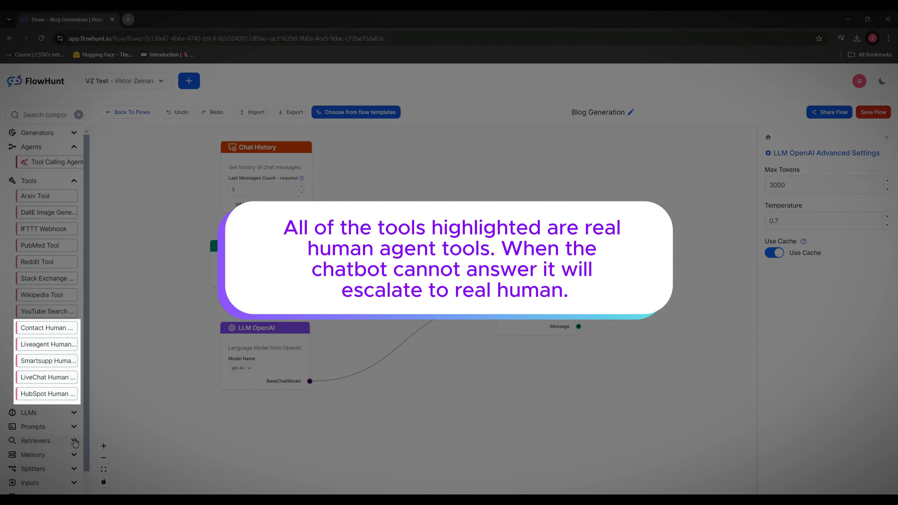
{"action": "left_click", "coordinate": [74, 441]}
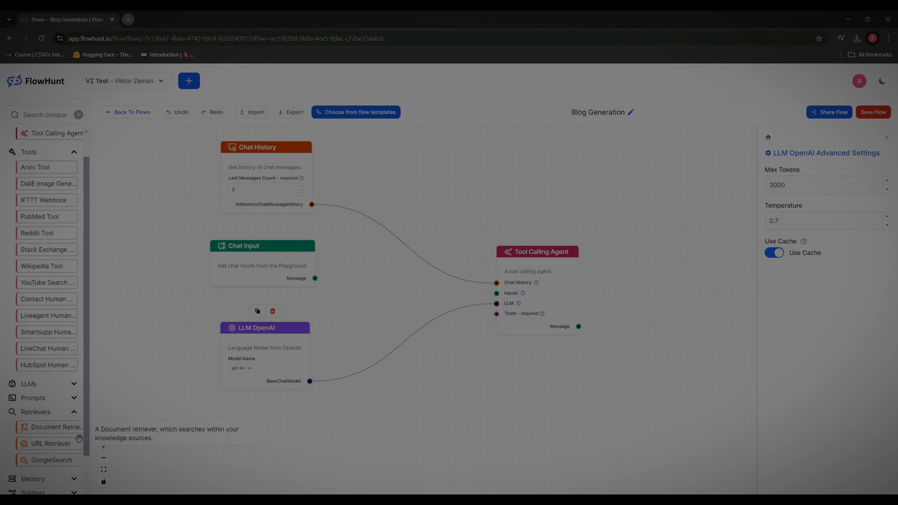
{"action": "scroll", "coordinate": [79, 439], "scroll_direction": "down", "scroll_amount": 2}
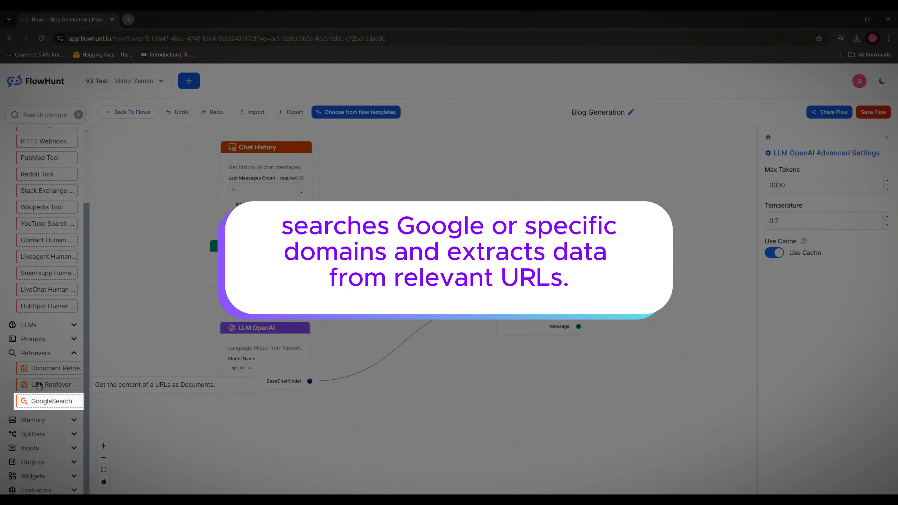
{"action": "left_click_drag", "start_coordinate": [44, 401], "coordinate": [263, 430]}
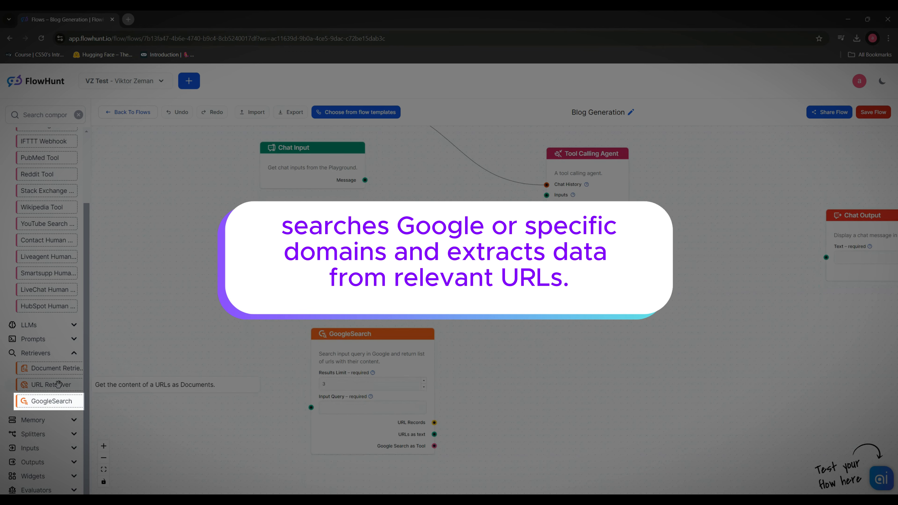
{"action": "left_click_drag", "start_coordinate": [59, 384], "coordinate": [545, 432]}
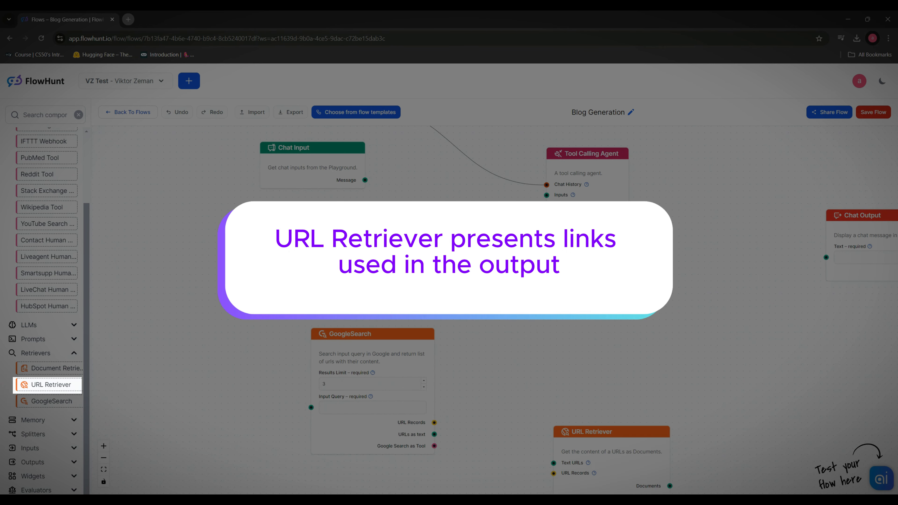
Add a Wikipedia Tool and, below it, a Reddit Tool in the free space near Chat Output
{"action": "left_click_drag", "start_coordinate": [41, 207], "coordinate": [689, 304]}
{"action": "left_click_drag", "start_coordinate": [612, 432], "coordinate": [559, 433]}
{"action": "scroll", "coordinate": [56, 273], "scroll_direction": "up", "scroll_amount": 1}
{"action": "left_click_drag", "start_coordinate": [41, 218], "coordinate": [699, 426]}
{"action": "left_click_drag", "start_coordinate": [631, 355], "coordinate": [541, 340]}
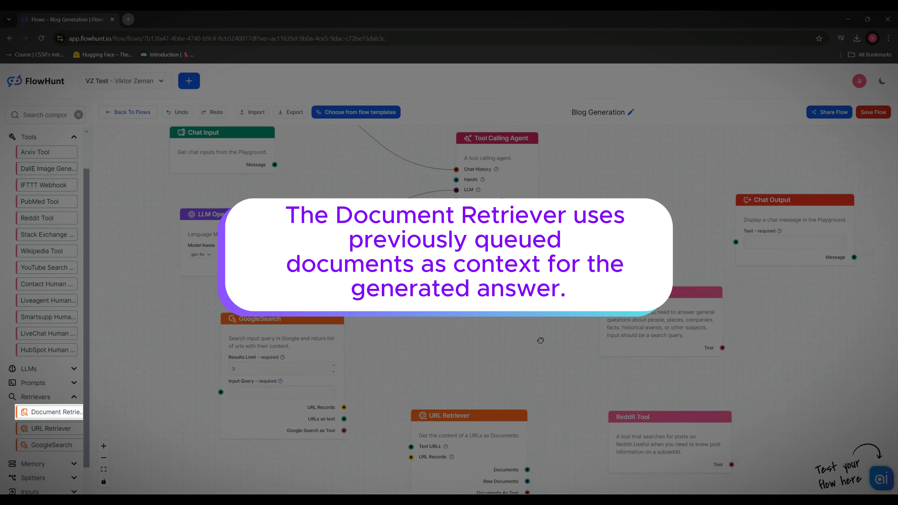
Connect Chat Input to the agent's Inputs, and the Google Search as Tool and Documents As Tool outputs to its Tools input
{"action": "scroll", "coordinate": [473, 357], "scroll_direction": "down", "scroll_amount": 2}
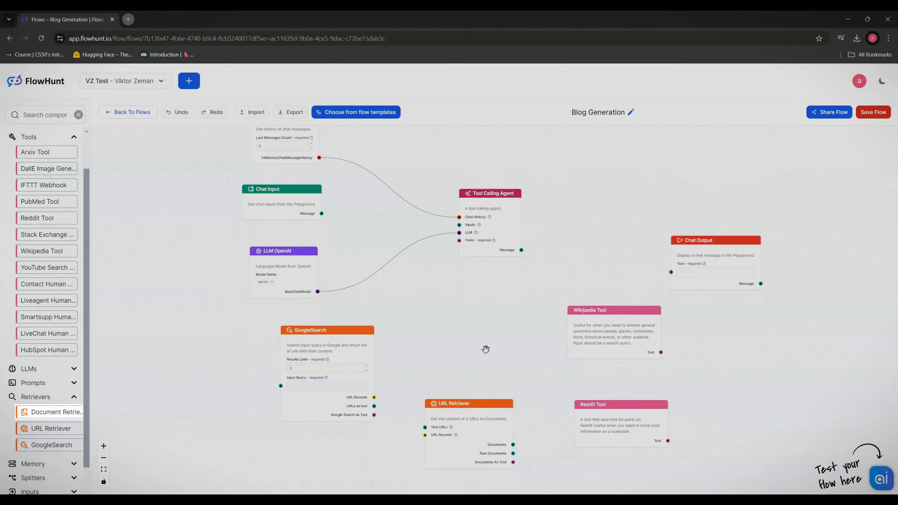
{"action": "mouse_move", "coordinate": [322, 213]}
{"action": "left_mouse_down"}
{"action": "mouse_move", "coordinate": [311, 213]}
{"action": "mouse_move", "coordinate": [459, 225]}
{"action": "left_mouse_up"}
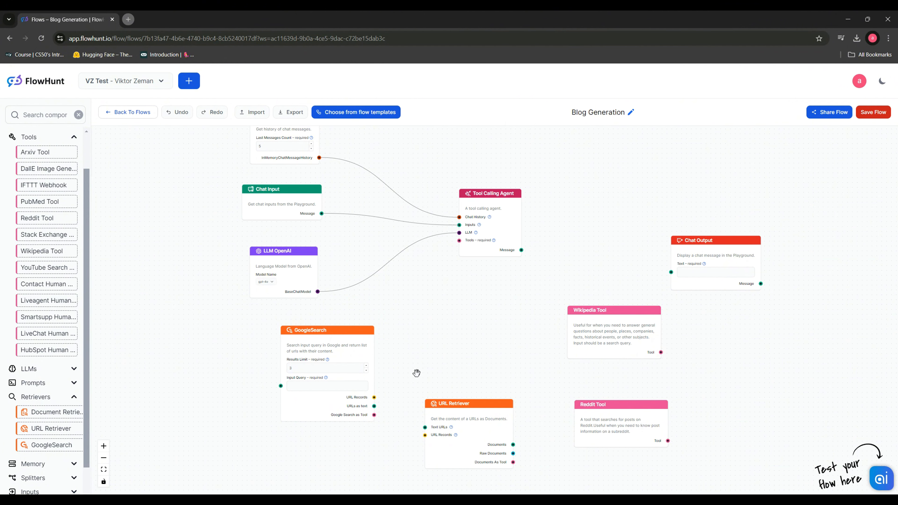
{"action": "left_click_drag", "start_coordinate": [373, 415], "coordinate": [414, 373]}
{"action": "left_click_drag", "start_coordinate": [515, 462], "coordinate": [459, 241]}
Link the Reddit and Wikipedia tools to the agent's Tools input and the agent's Message output to Chat Output's Text input
{"action": "left_click_drag", "start_coordinate": [627, 402], "coordinate": [459, 240]}
{"action": "left_click_drag", "start_coordinate": [661, 352], "coordinate": [458, 239]}
{"action": "left_click_drag", "start_coordinate": [521, 250], "coordinate": [675, 273]}
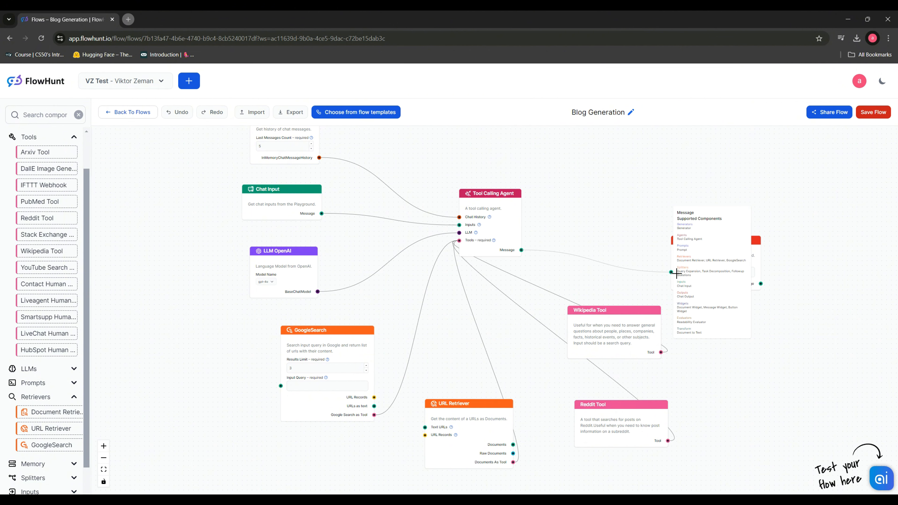
Set the Tool Calling Agent's system message to "you write blogs that are SEO friendly using the tools at your disposle"
{"action": "left_click", "coordinate": [497, 223]}
{"action": "left_click", "coordinate": [788, 196]}
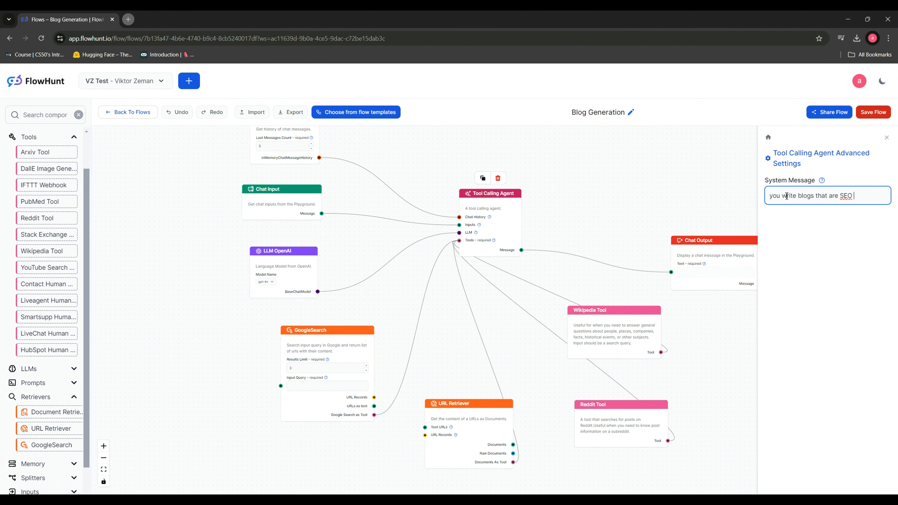
{"action": "type", "text": "usin"}
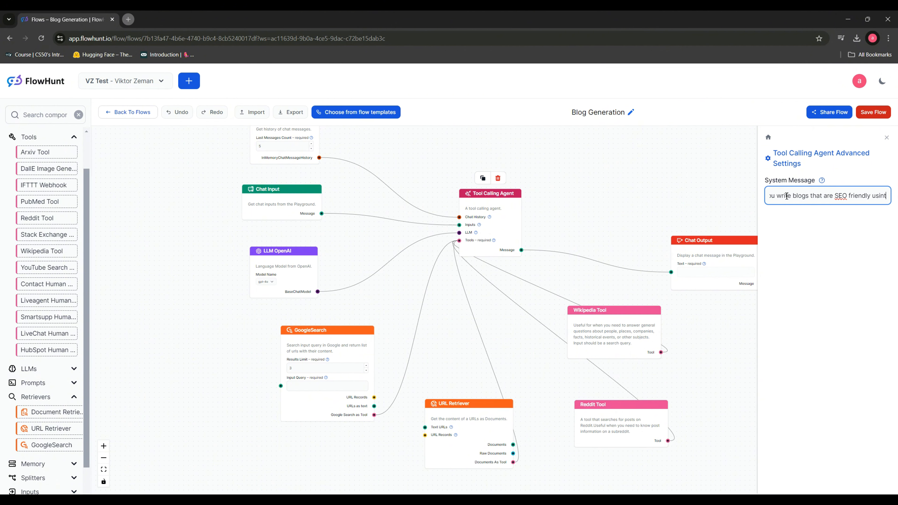
{"action": "type", "text": "g th"}
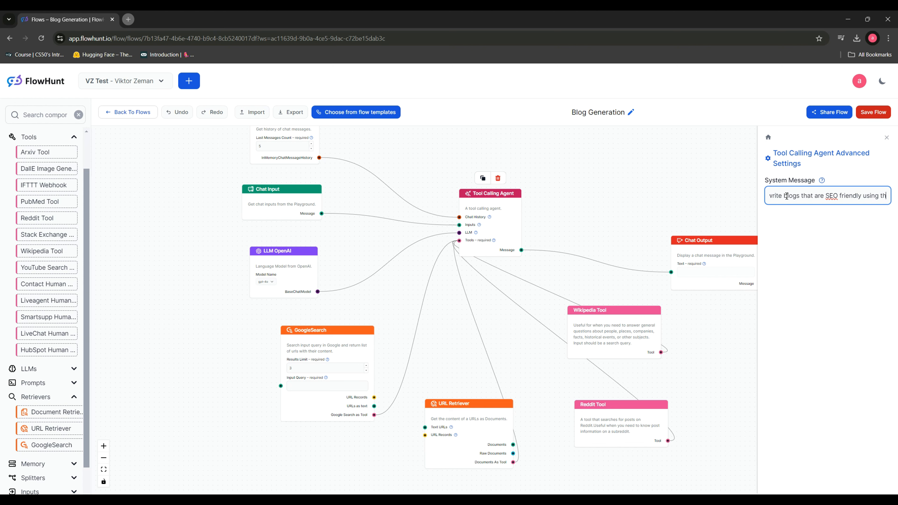
{"action": "type", "text": "e tools at your dispos"}
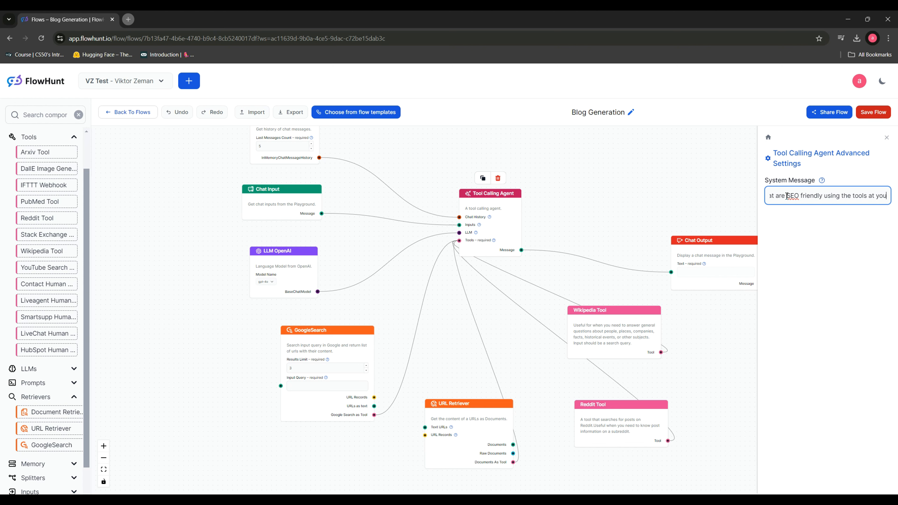
{"action": "type", "text": "e"}
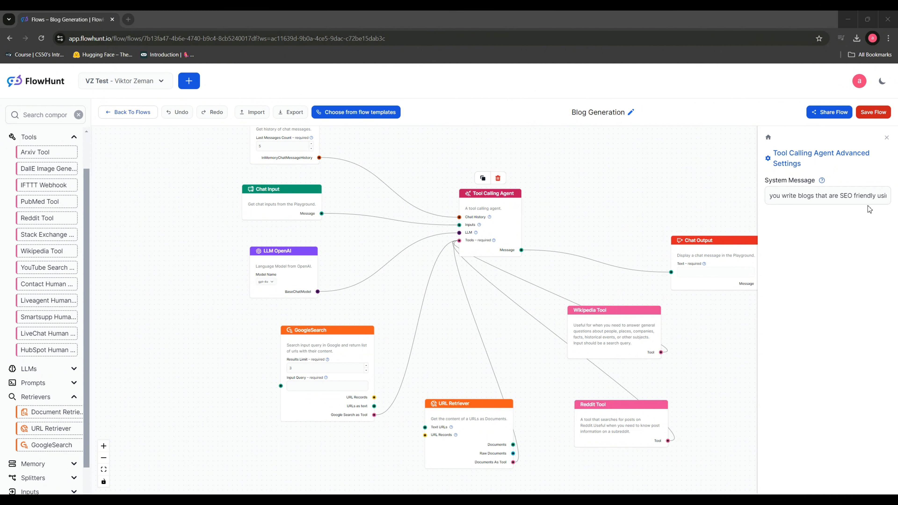
{"action": "left_click_drag", "start_coordinate": [876, 196], "coordinate": [894, 197]}
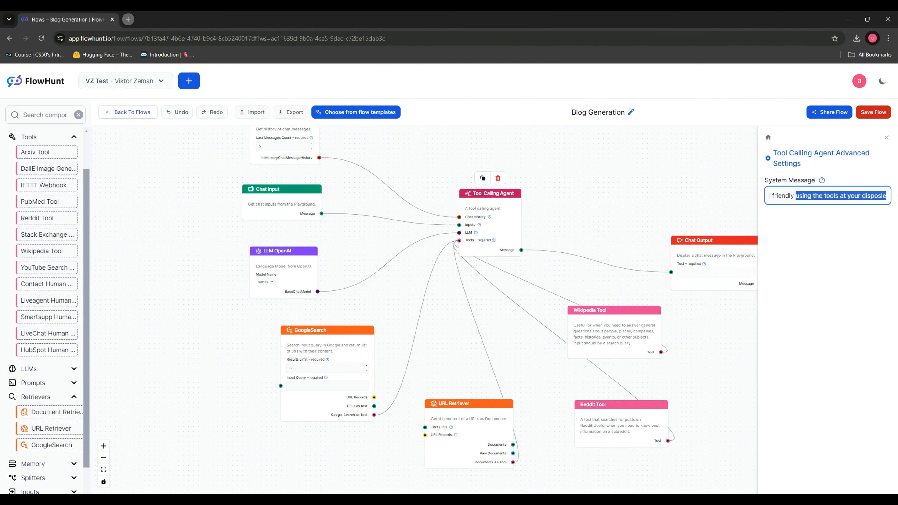
{"action": "left_click", "coordinate": [880, 206]}
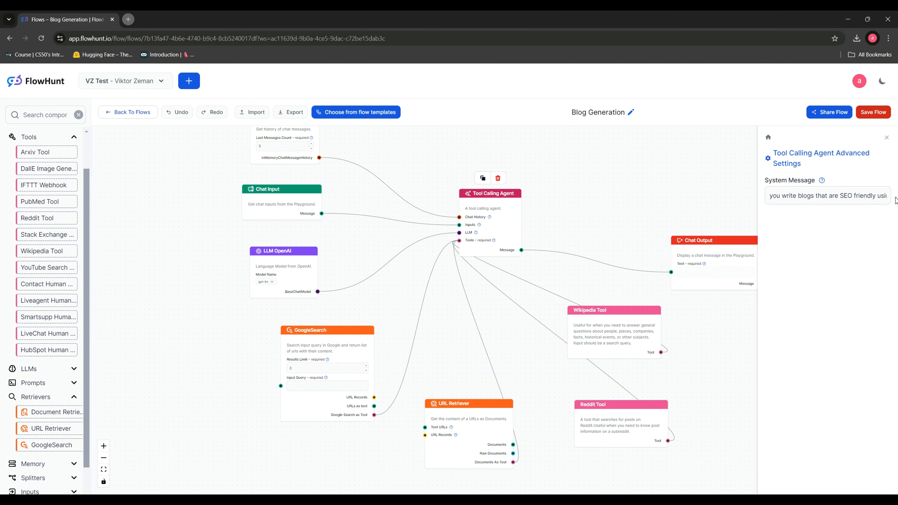
{"action": "left_click", "coordinate": [887, 138]}
Save the flow and test it in the chat preview with "write a blog about cinemma", reviewing the generated blog
{"action": "left_click", "coordinate": [880, 479]}
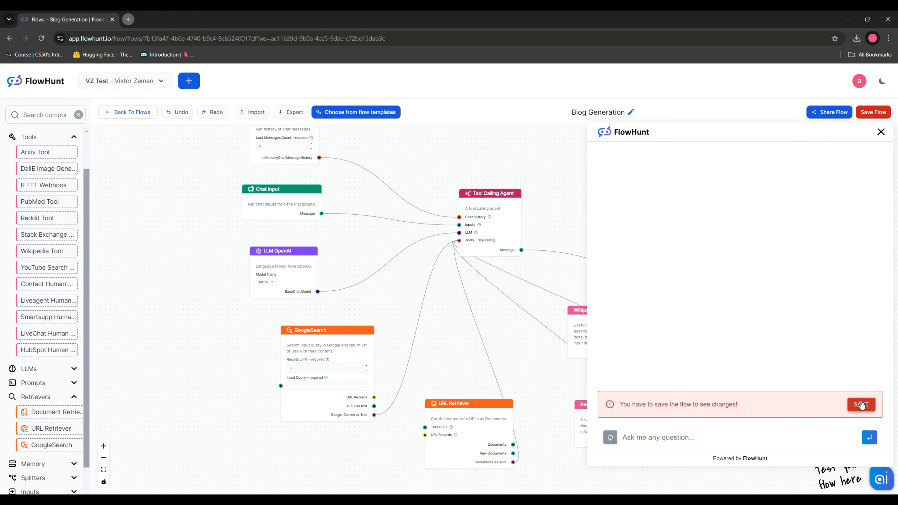
{"action": "left_click", "coordinate": [860, 401]}
{"action": "left_click", "coordinate": [807, 430]}
{"action": "type", "text": "write a blog about cinema"}
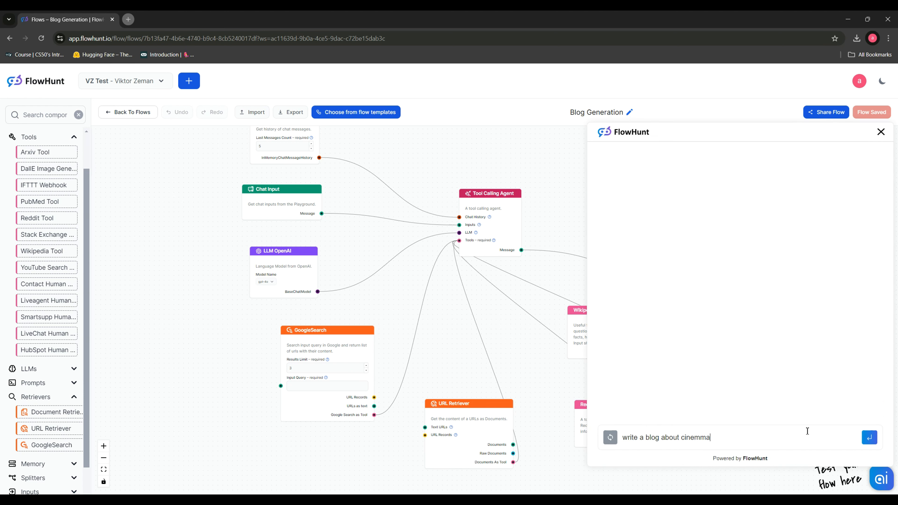
{"action": "key", "text": "Return"}
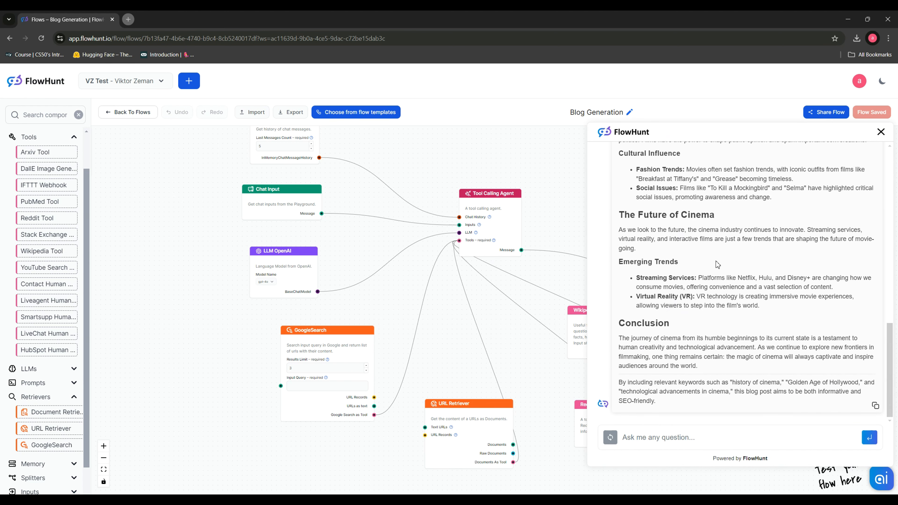
{"action": "scroll", "coordinate": [796, 297], "scroll_direction": "up", "scroll_amount": 7}
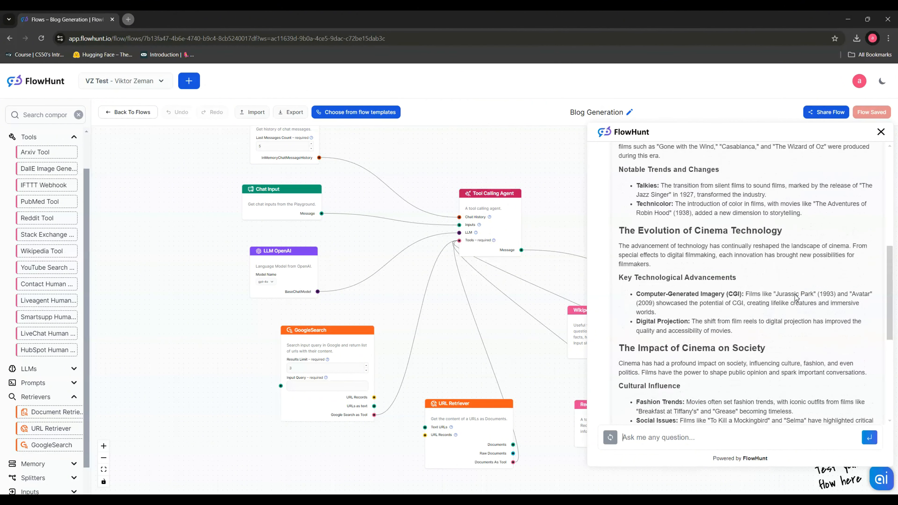
{"action": "scroll", "coordinate": [797, 298], "scroll_direction": "up", "scroll_amount": 8}
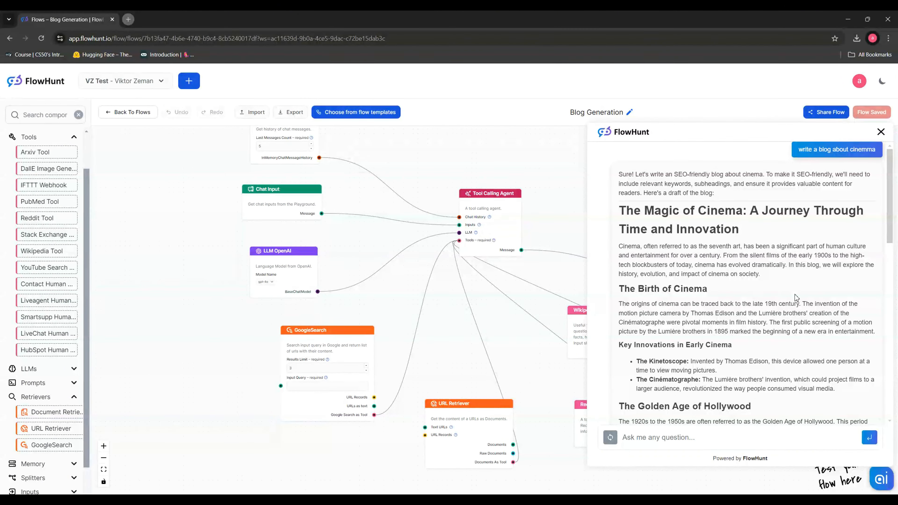
{"action": "scroll", "coordinate": [796, 297], "scroll_direction": "down", "scroll_amount": 2}
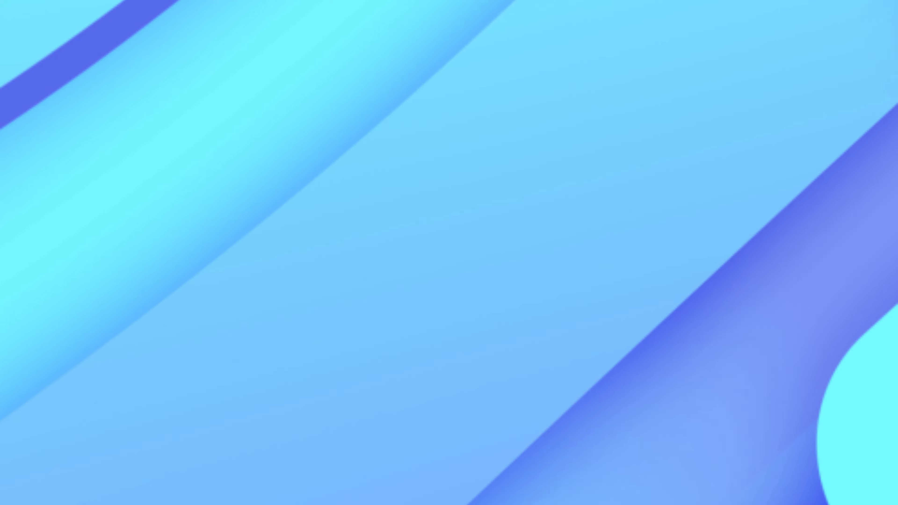